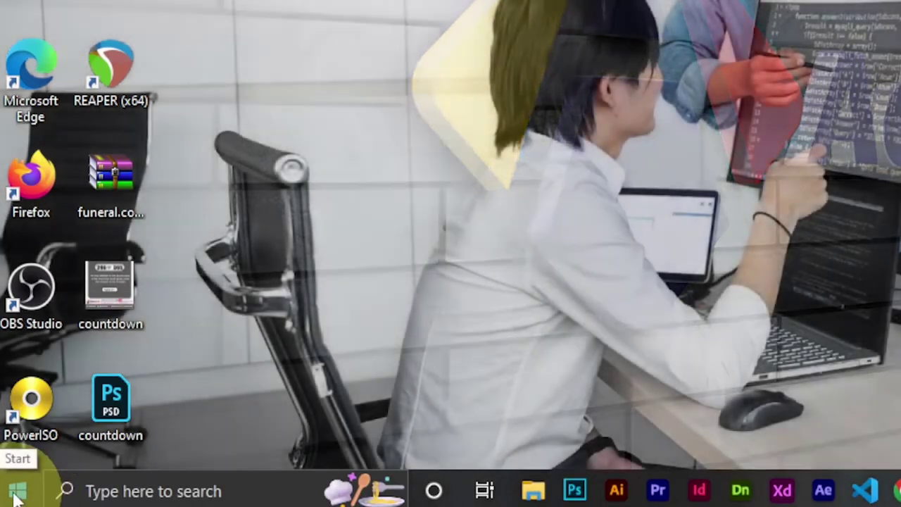
Launch Settings from the Start menu and go to the Accounts section
left_click(16, 495)
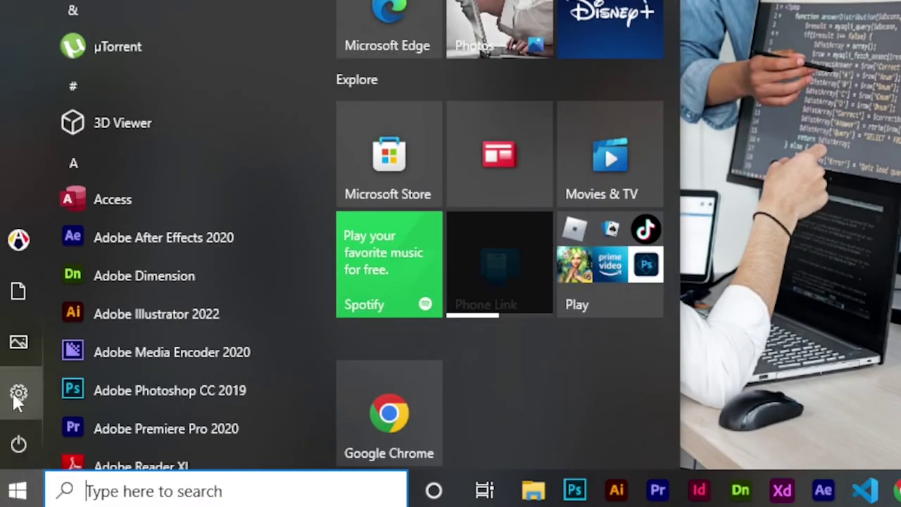
mouse_move(18, 393)
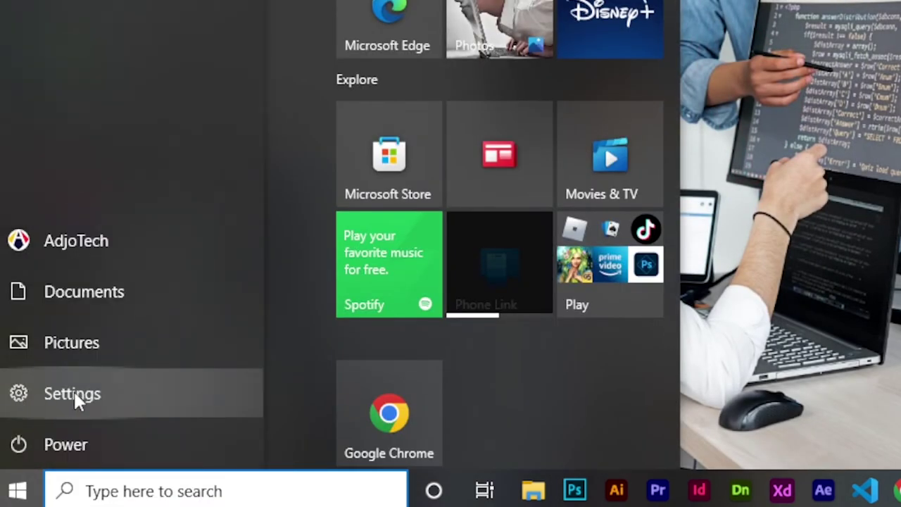
left_click(76, 398)
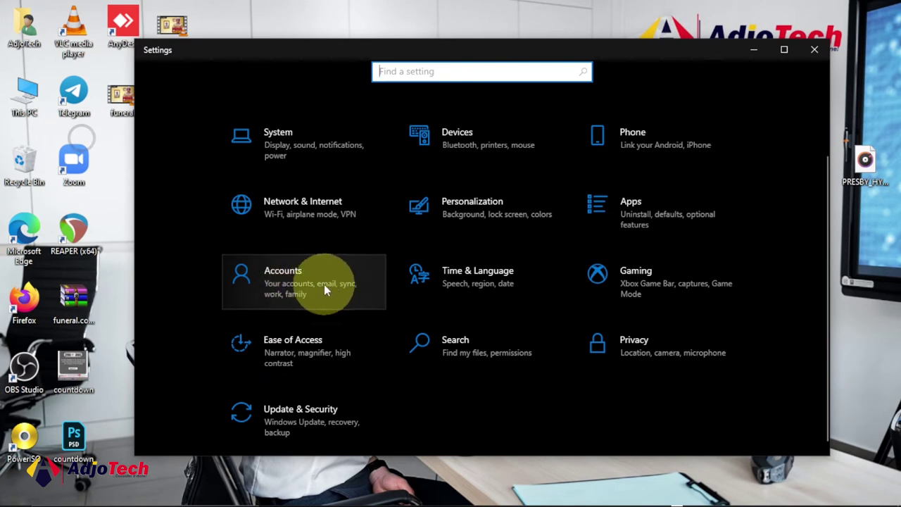
left_click(288, 282)
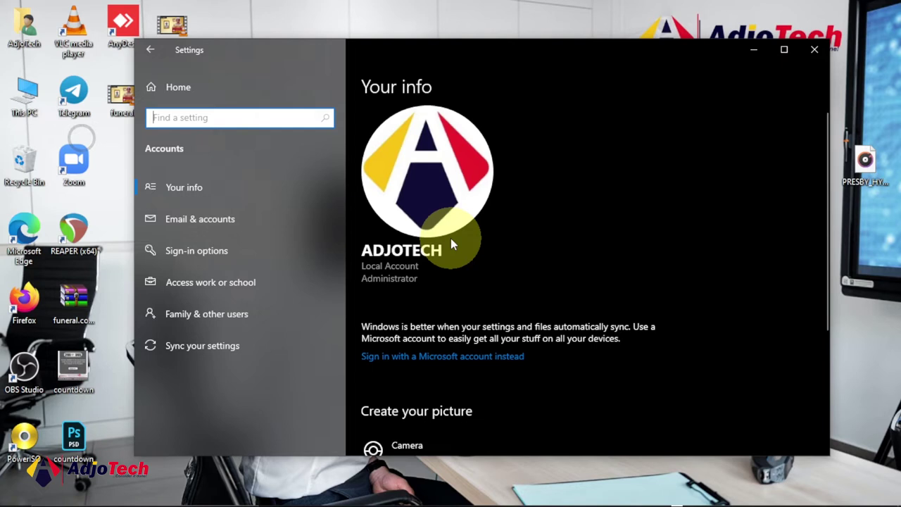
Go to Family & other users and begin adding someone else to this PC
left_click(208, 315)
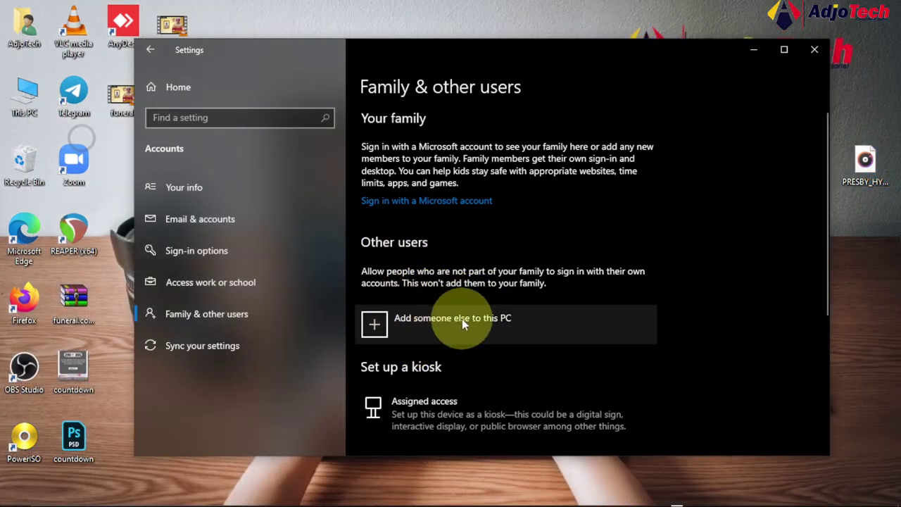
left_click(423, 324)
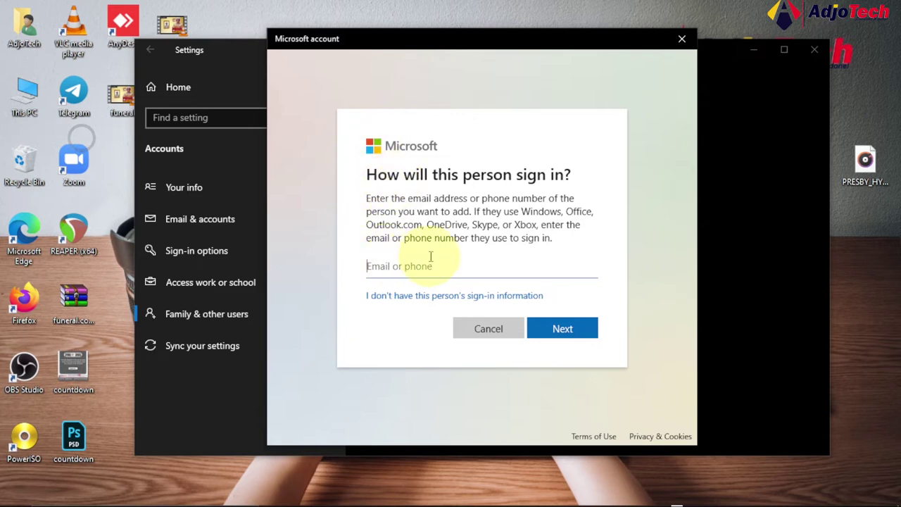
Skip the sign-in information and choose to add a user without a Microsoft account
left_click(427, 297)
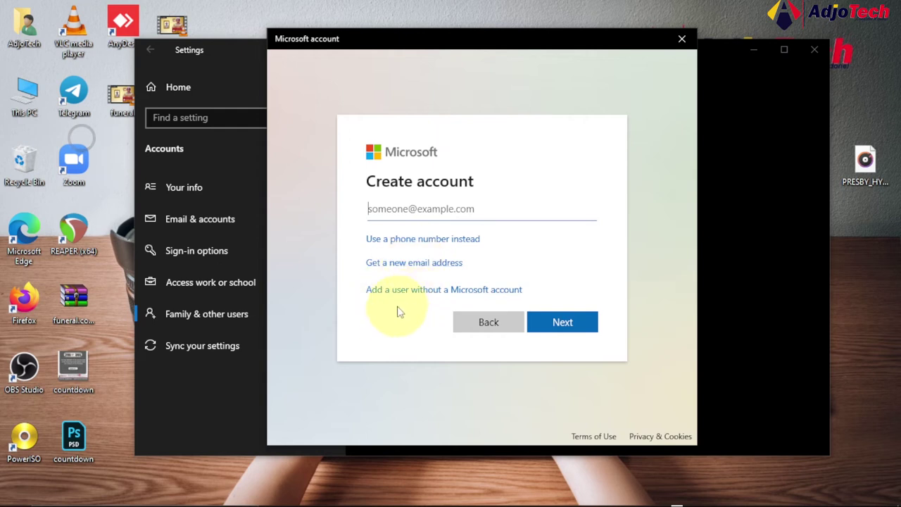
left_click(416, 296)
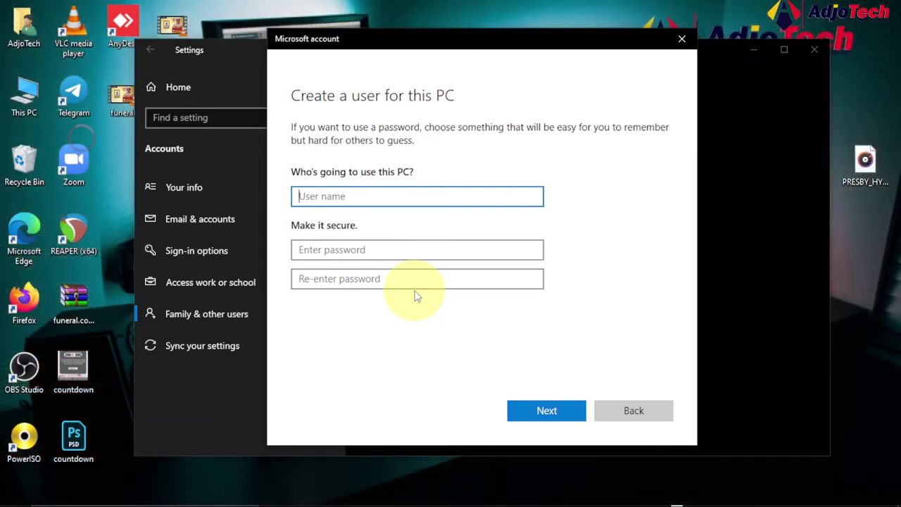
type("New user")
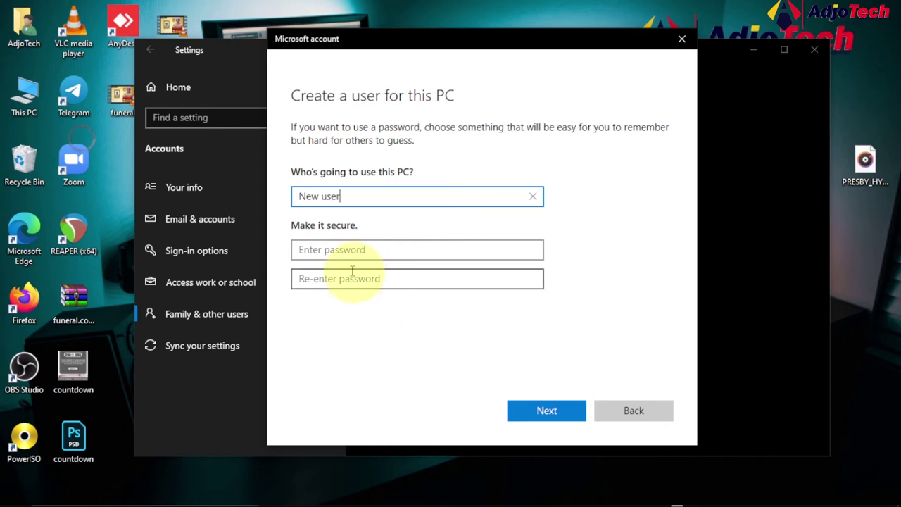
left_click(324, 249)
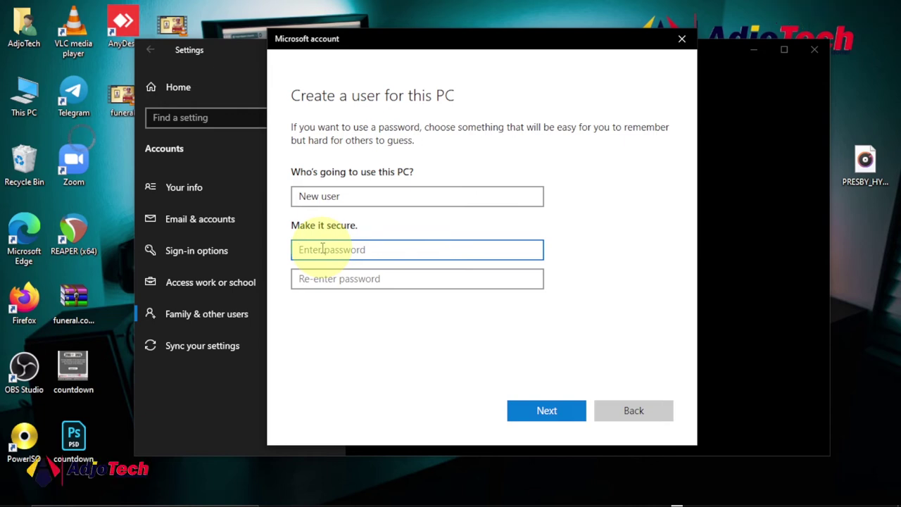
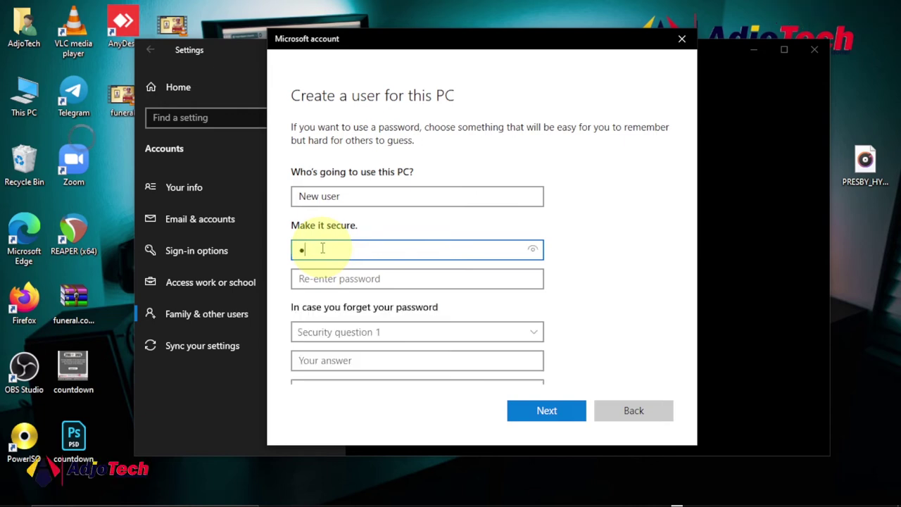
left_click(307, 278)
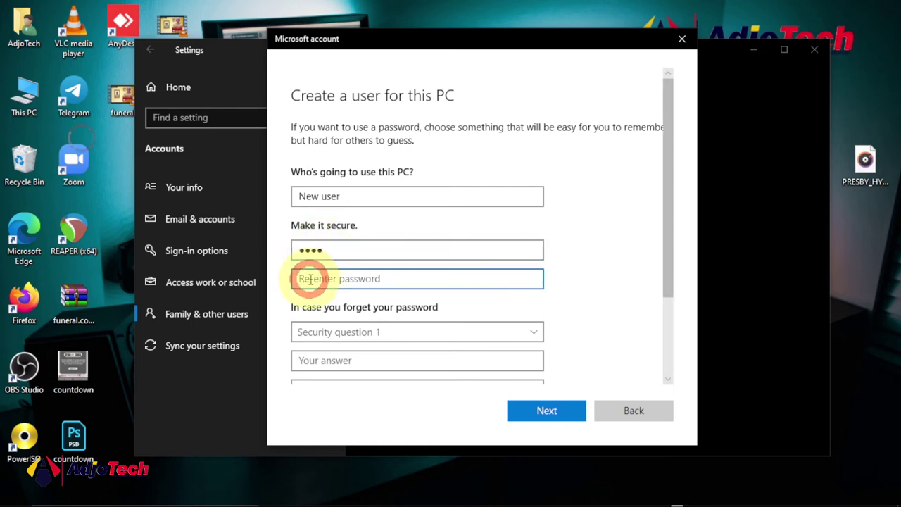
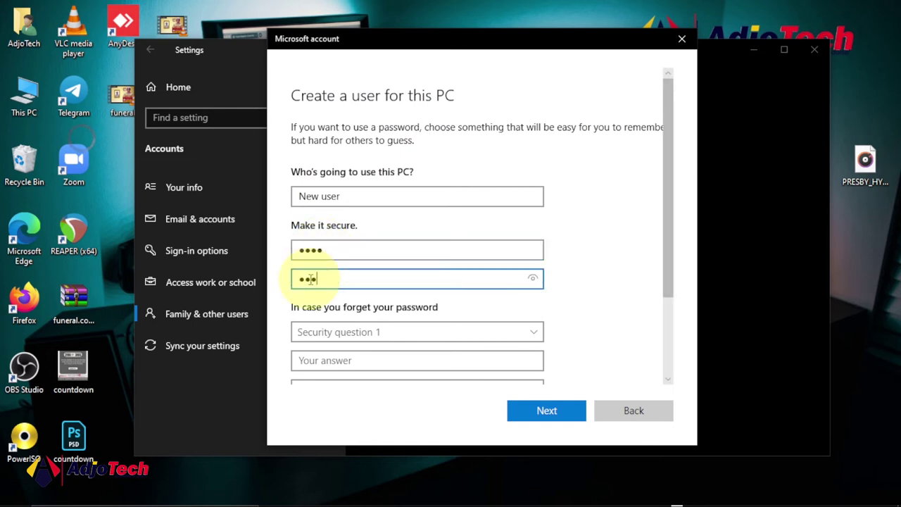
scroll(432, 331, "down", 1)
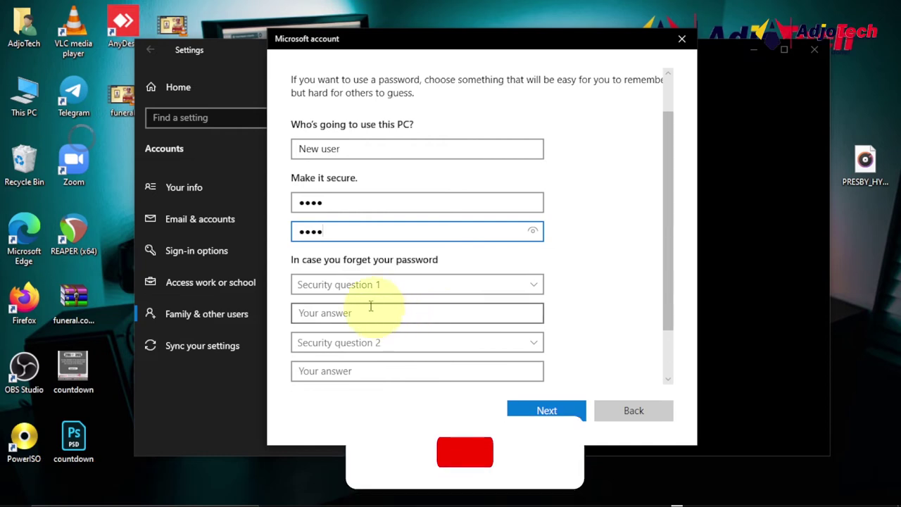
left_click(339, 289)
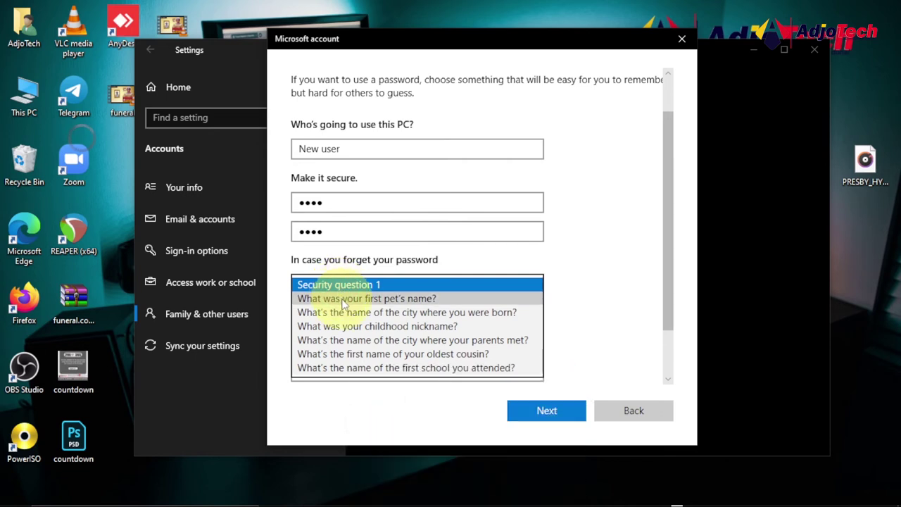
left_click(339, 298)
left_click(319, 313)
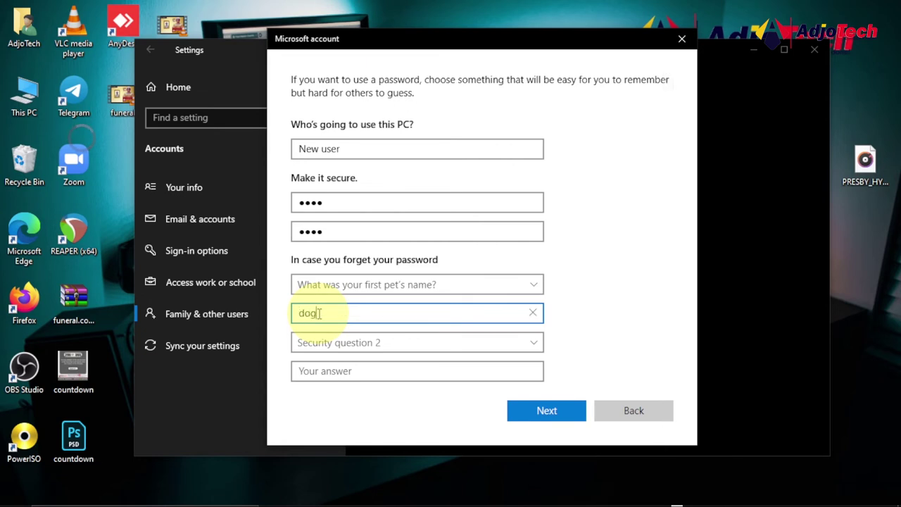
scroll(363, 345, "down", 2)
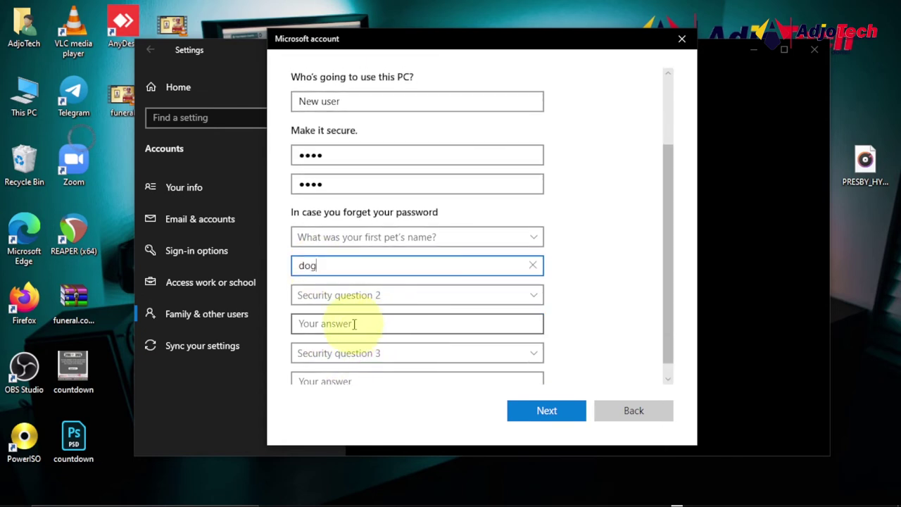
left_click(350, 295)
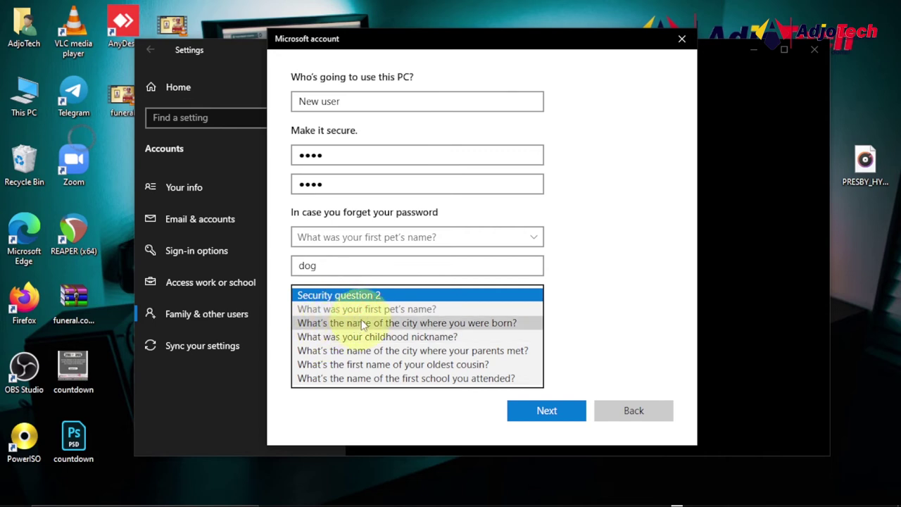
left_click(363, 323)
left_click(320, 324)
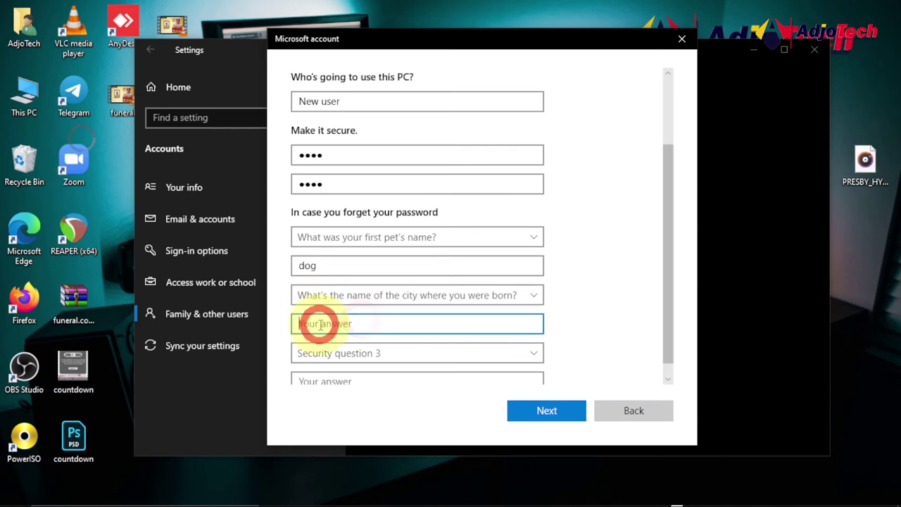
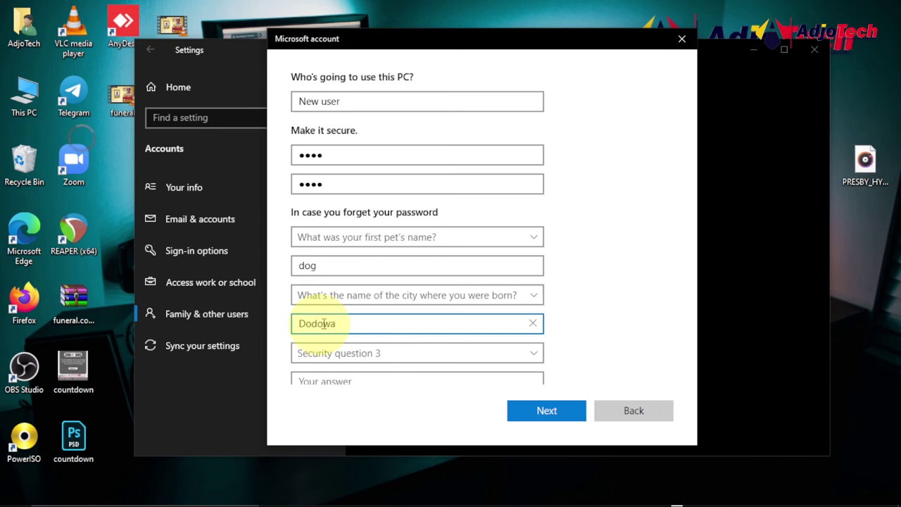
scroll(323, 323, "down", 1)
left_click(312, 337)
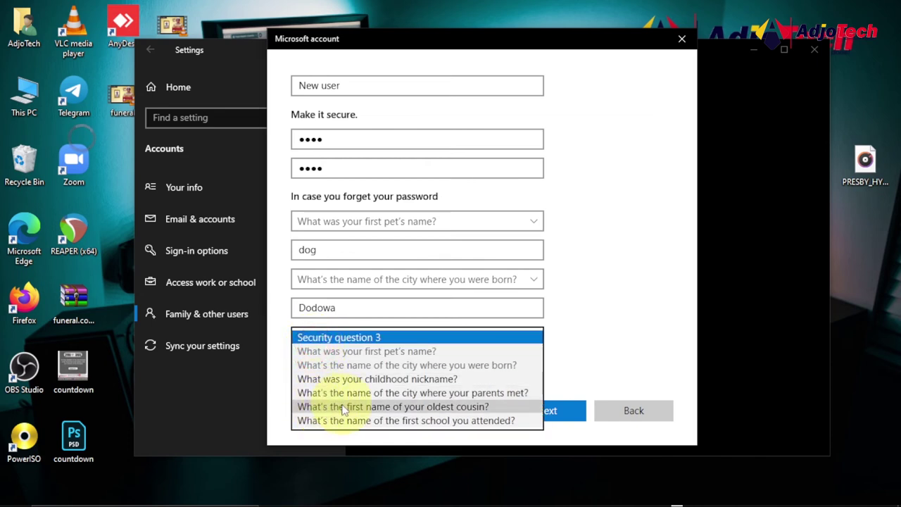
left_click(343, 408)
left_click(318, 367)
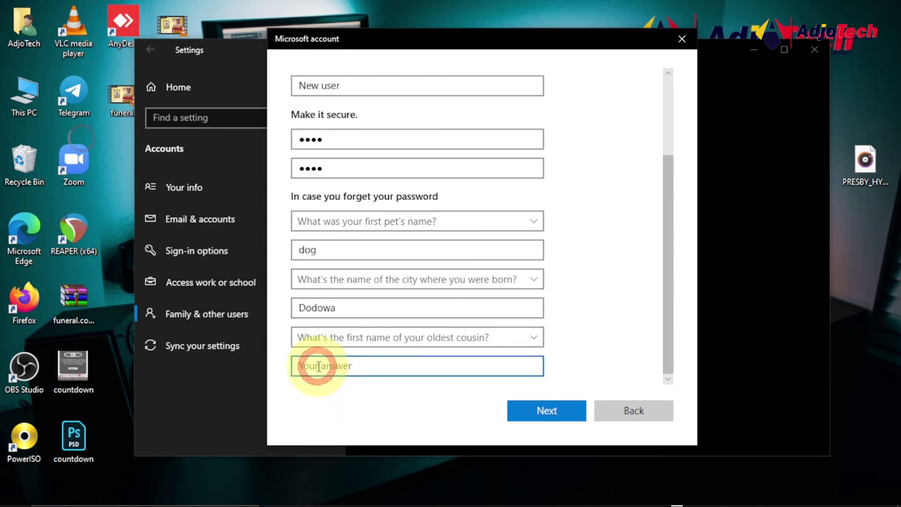
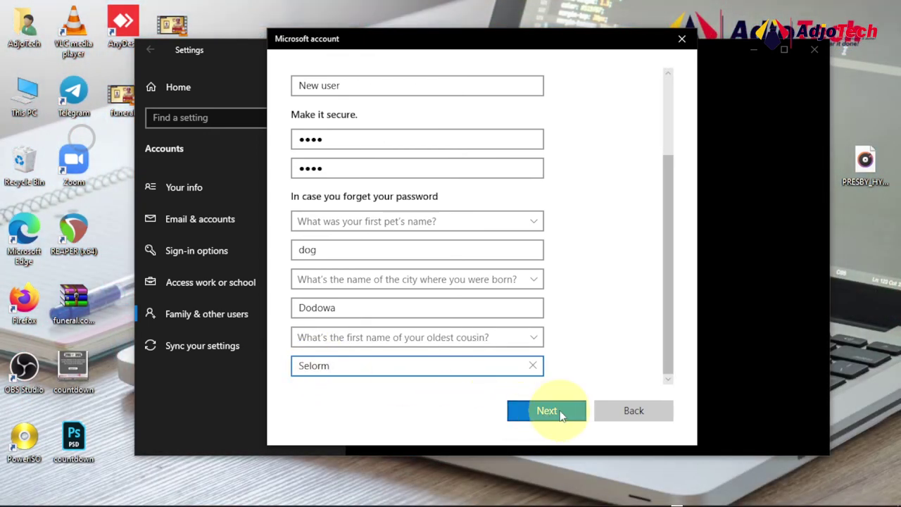
left_click(556, 412)
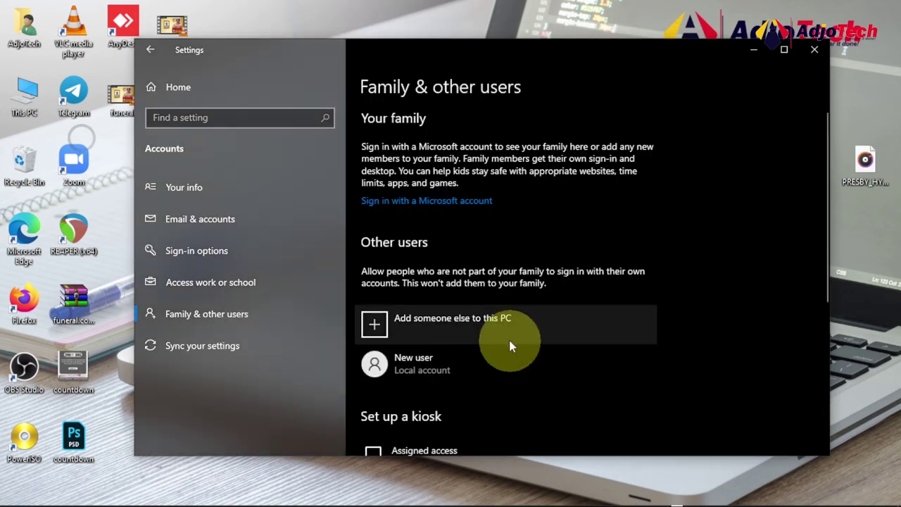
Check that New user is listed under Other users, then close Settings
scroll(534, 357, "down", 2)
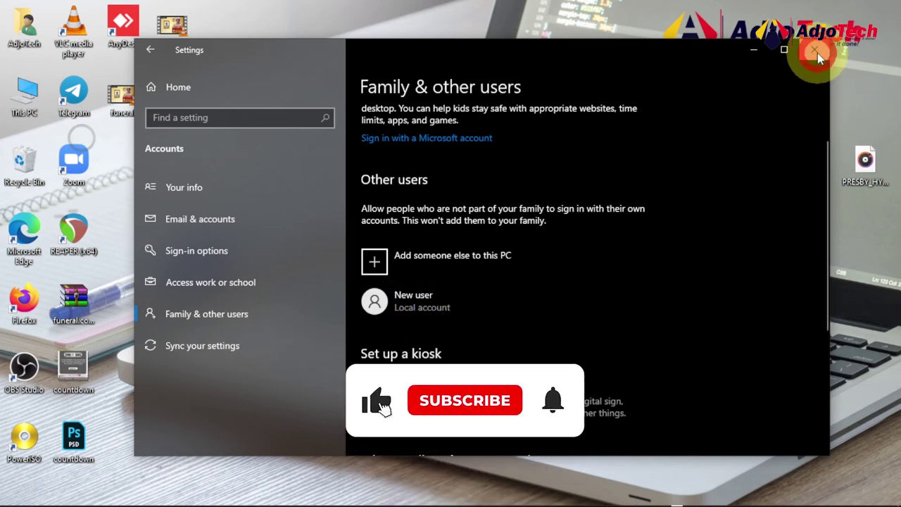
left_click(815, 51)
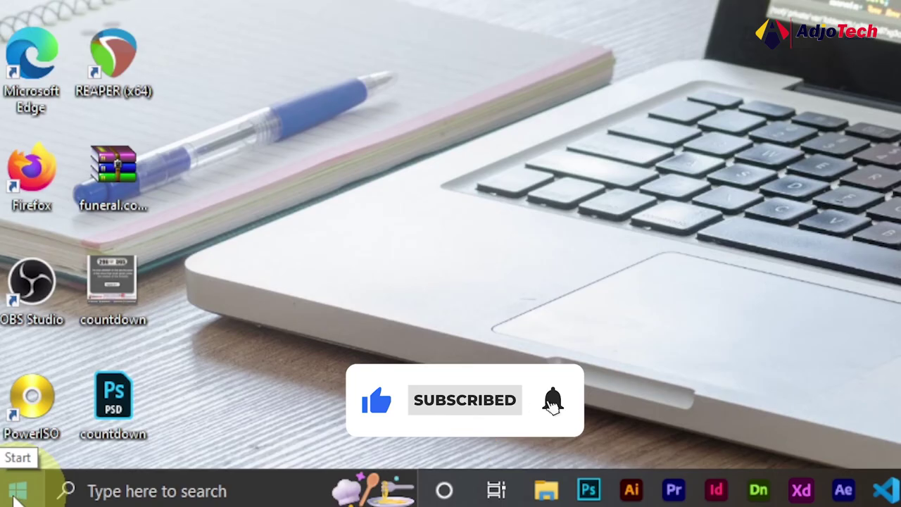
Expand the Start menu's account options to see New user listed
left_click(16, 495)
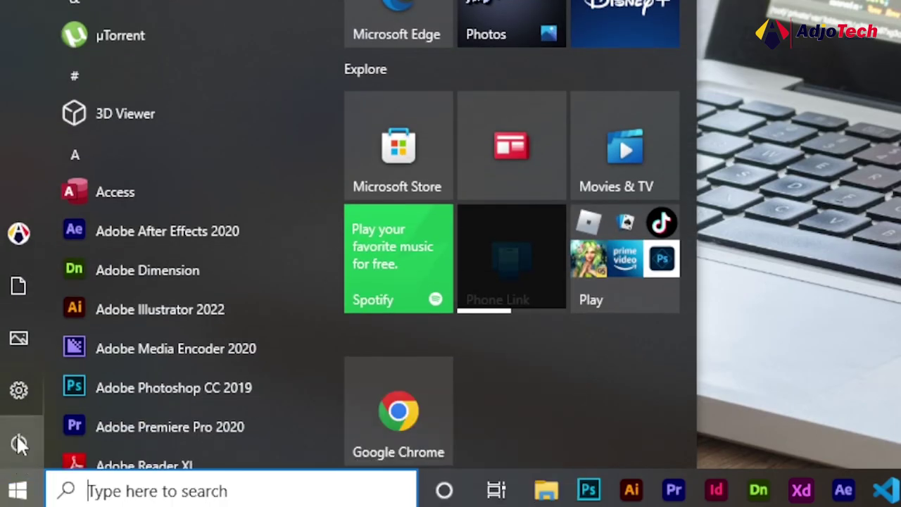
mouse_move(18, 235)
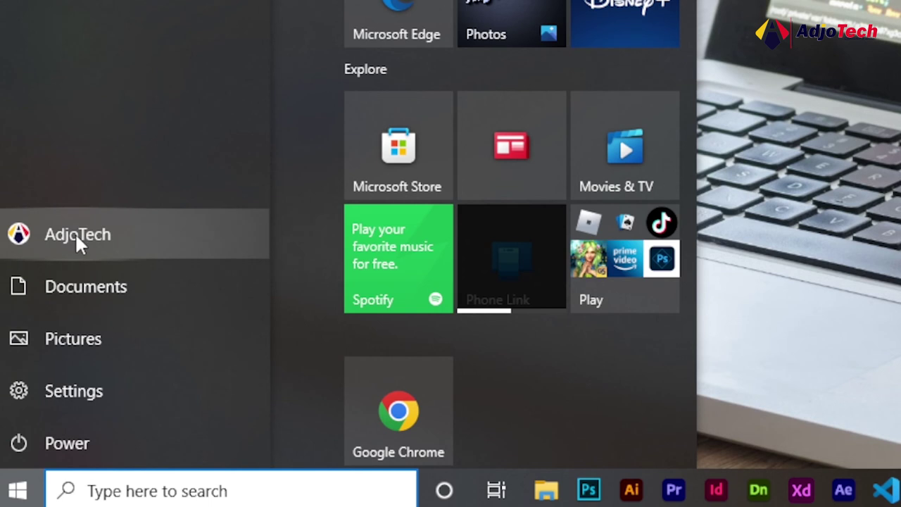
left_click(82, 236)
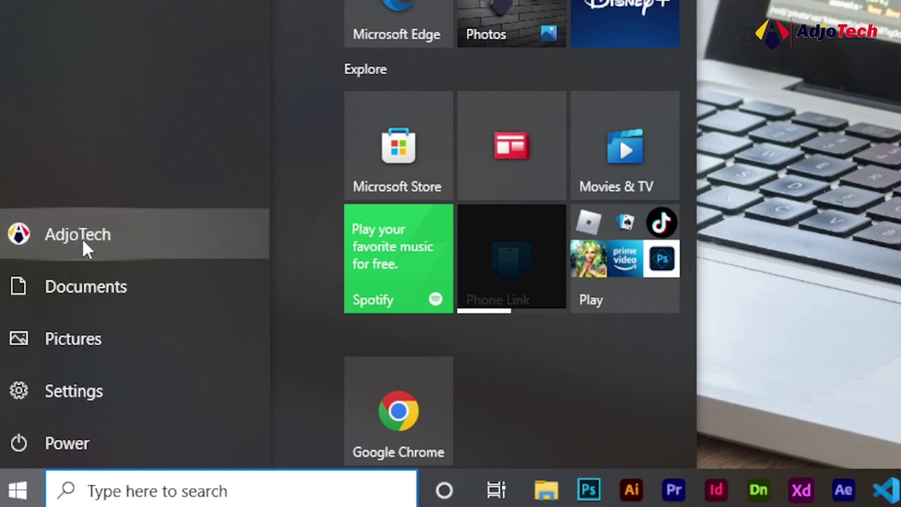